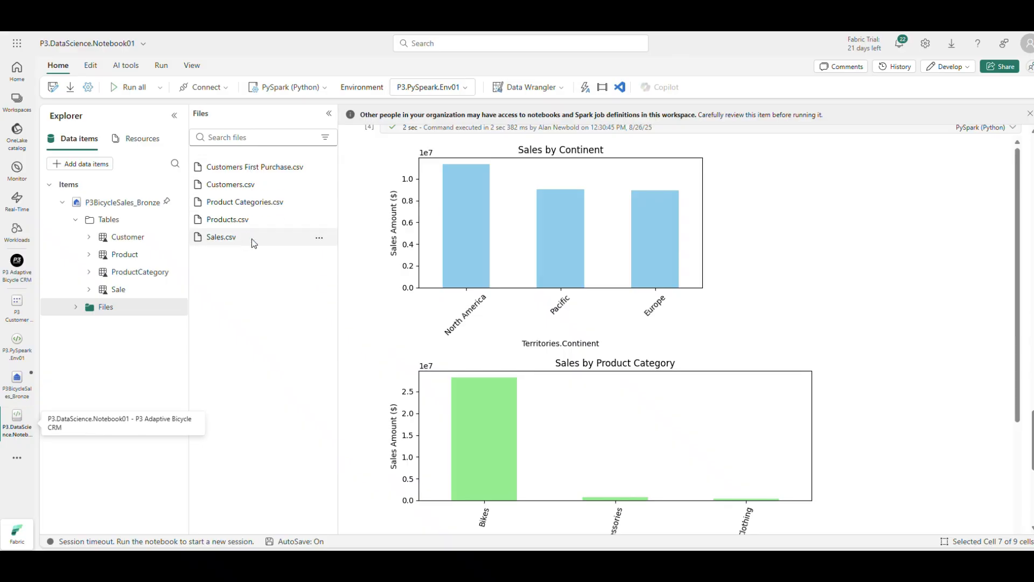
# Review the notebook's CSV import, data shaping, metrics and plotting cells, along with the generated sales and customer income charts
pyautogui.scroll(3, 537, 272)
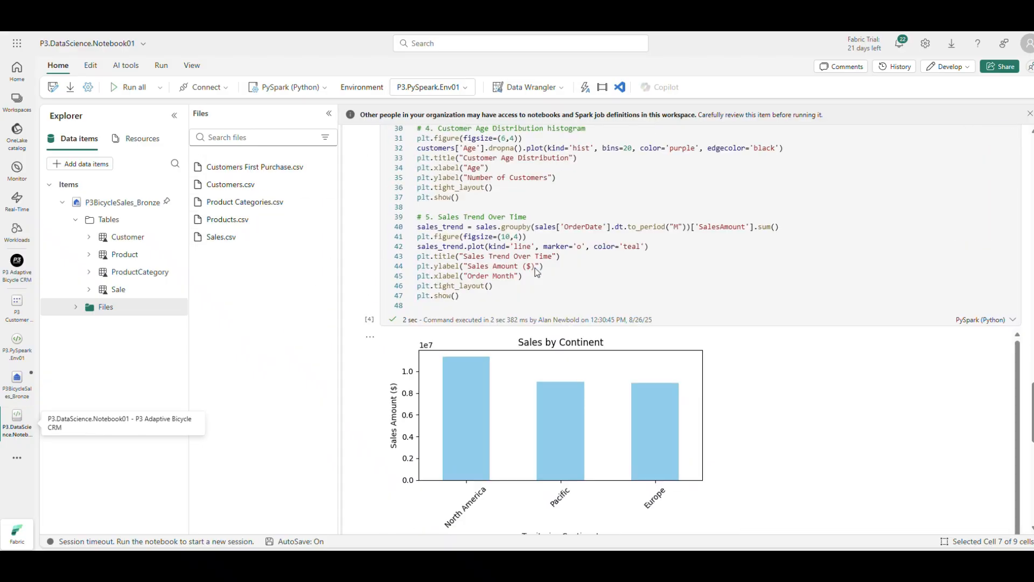
pyautogui.scroll(20, 537, 272)
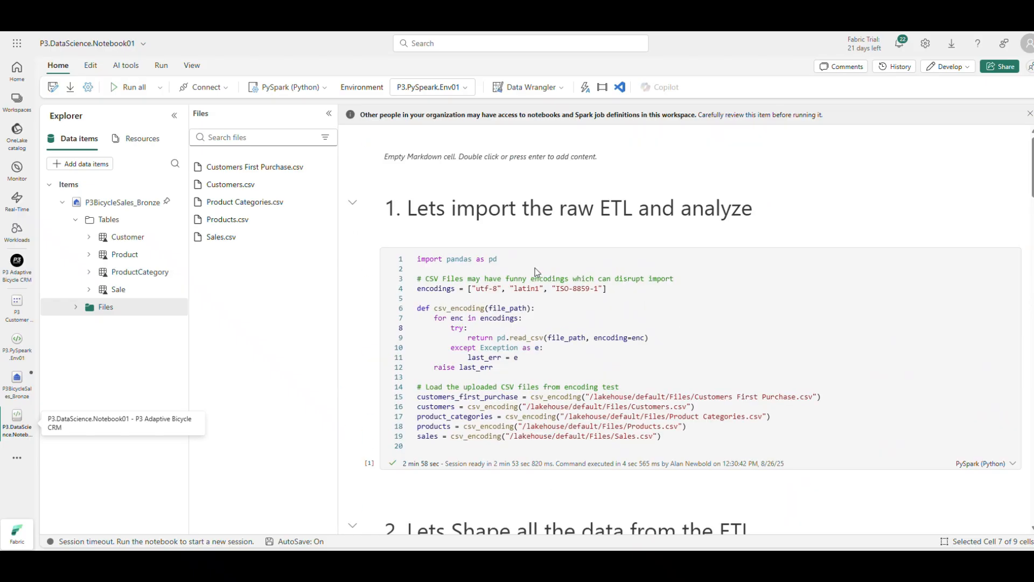
pyautogui.scroll(-2, 738, 196)
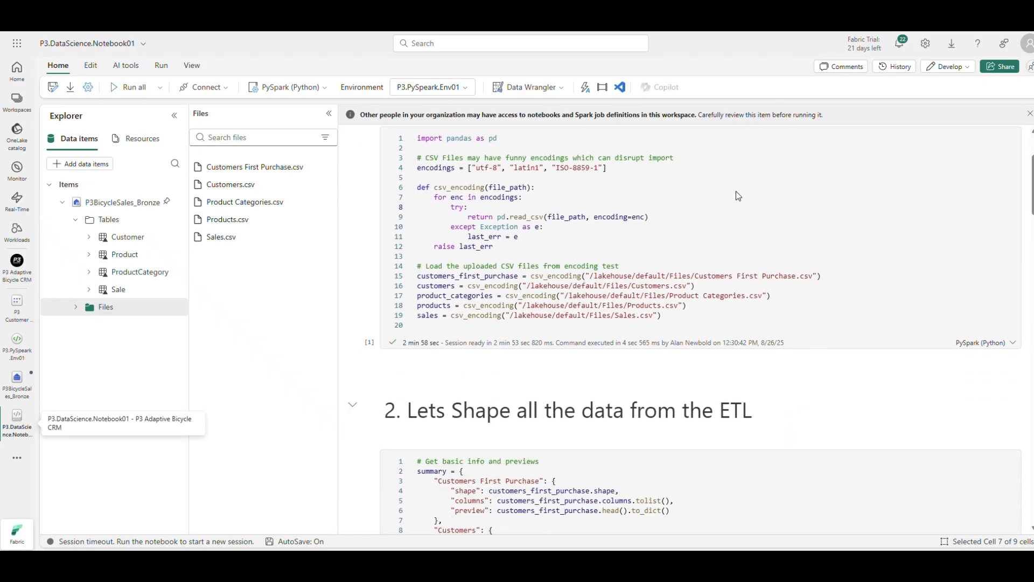
pyautogui.scroll(-10, 739, 195)
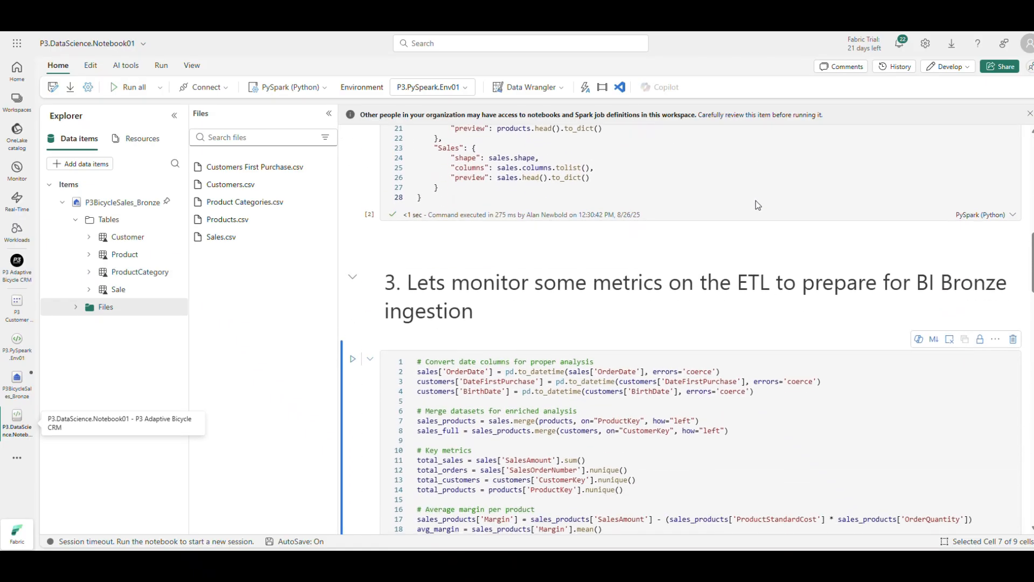
pyautogui.scroll(-5, 757, 205)
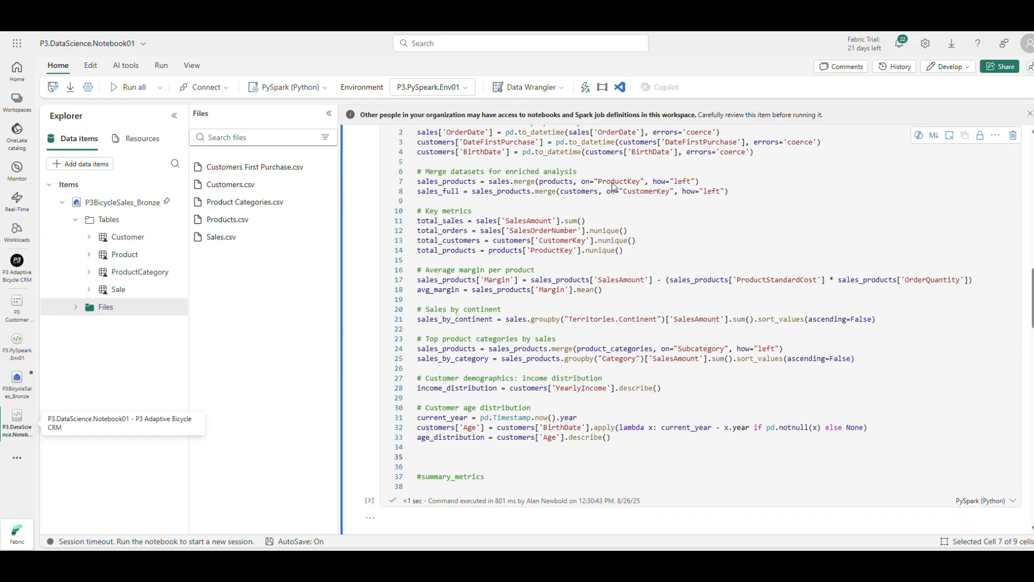
pyautogui.scroll(-5, 615, 187)
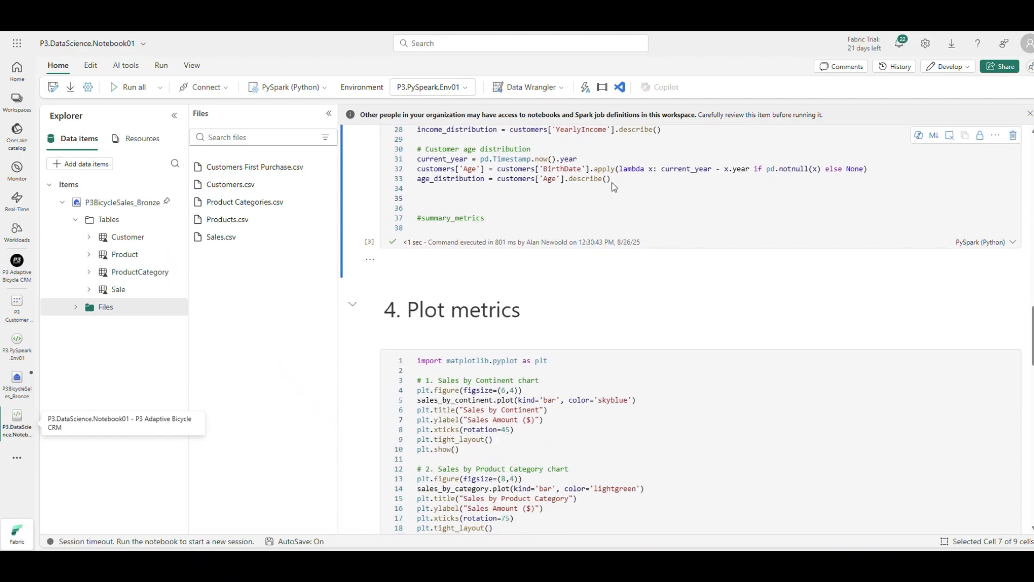
pyautogui.scroll(-6, 612, 183)
pyautogui.scroll(-6, 612, 183)
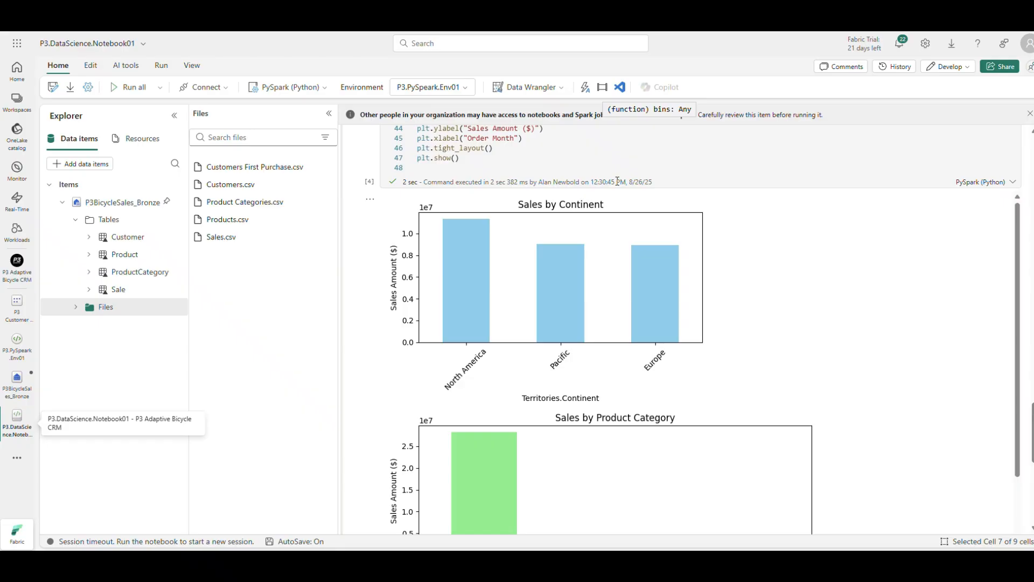
pyautogui.scroll(-7, 612, 224)
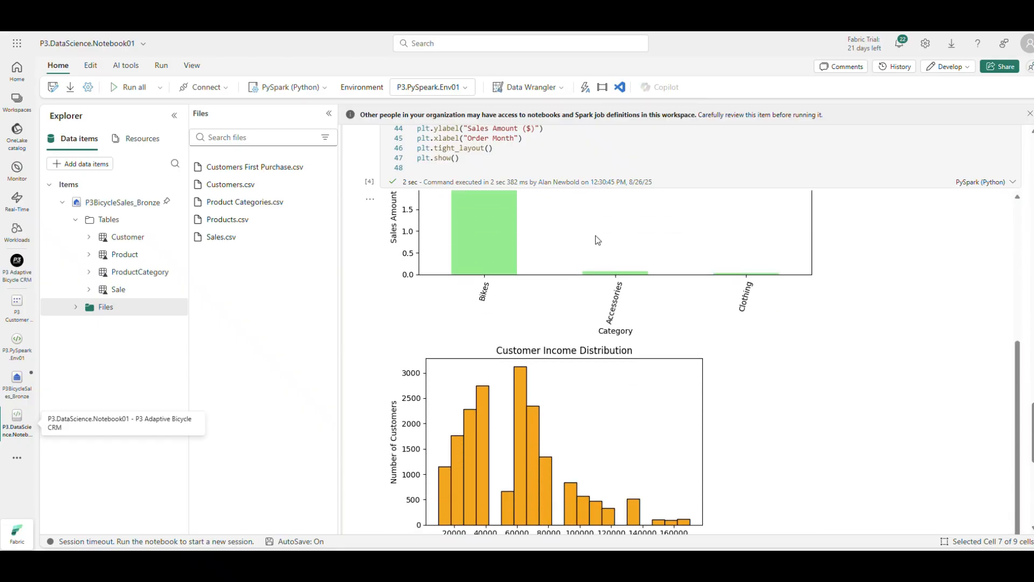
pyautogui.scroll(8, 597, 240)
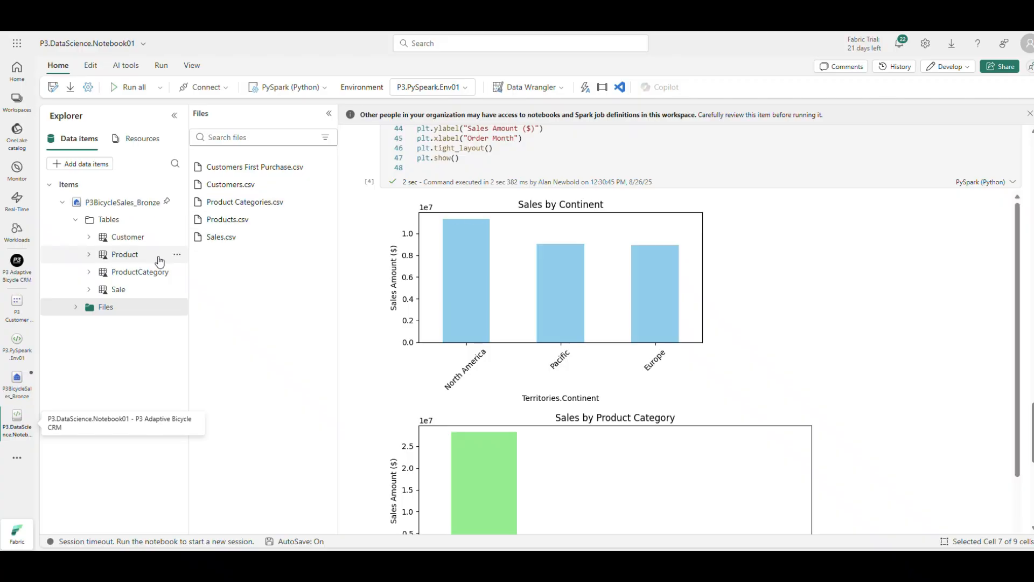
# Open the P3BicycleSales_Bronze SQL analytics endpoint and widen the Explorer so the full view names can be read
pyautogui.click(17, 265)
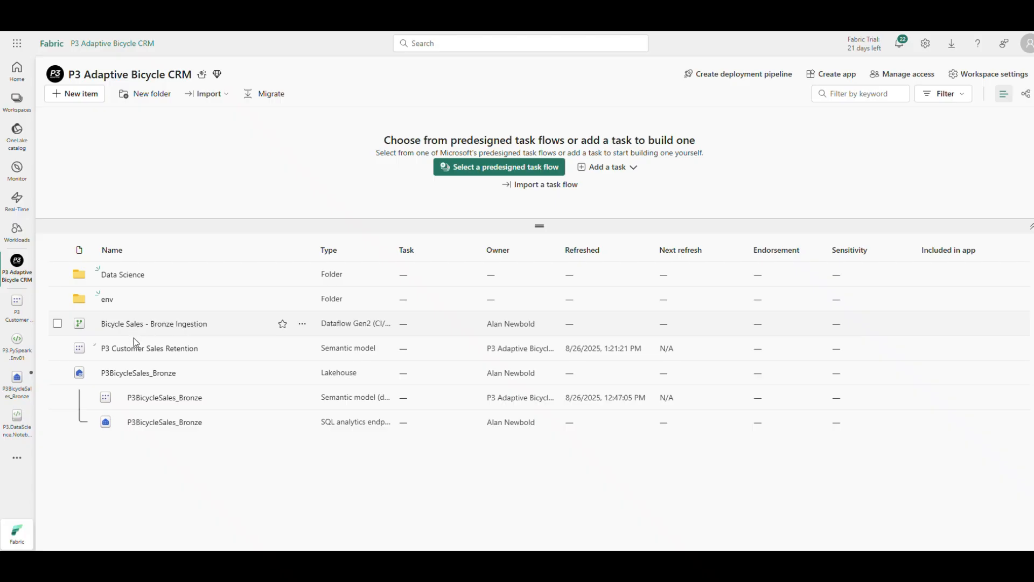
pyautogui.click(18, 386)
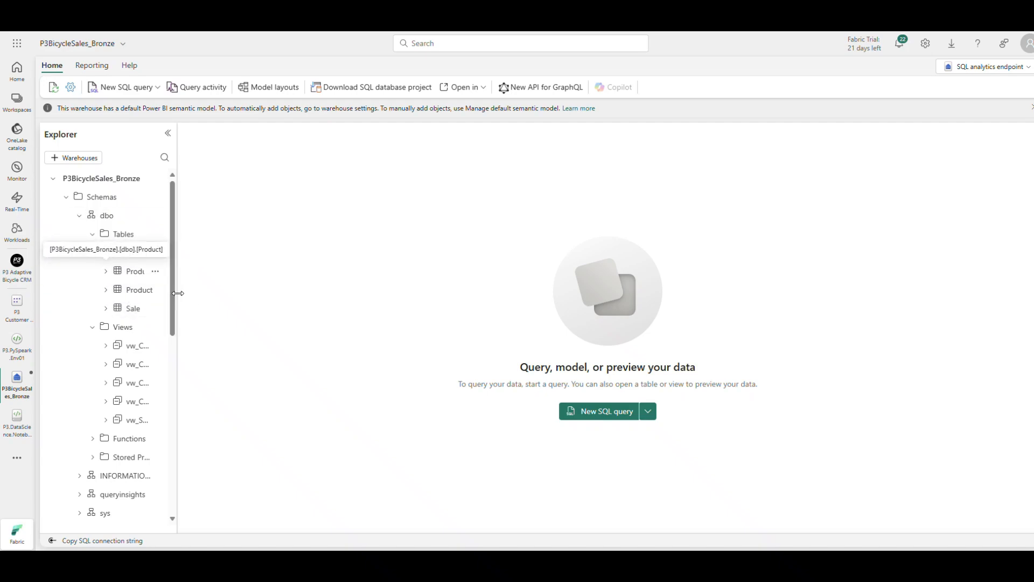
pyautogui.moveTo(177, 298); pyautogui.dragTo(303, 303)
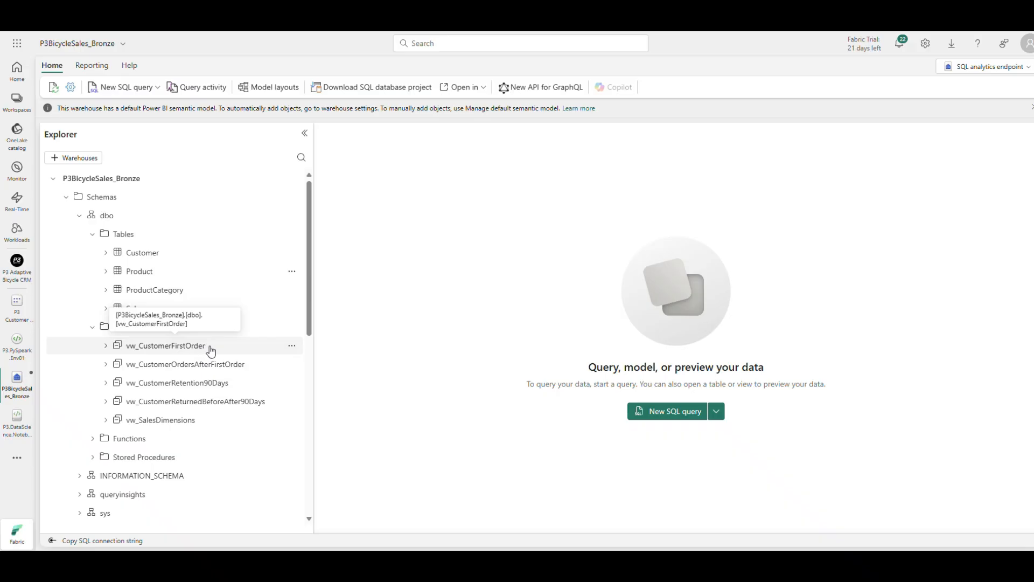
# Preview the data of the vw_CustomerFirstOrder view
pyautogui.click(292, 347)
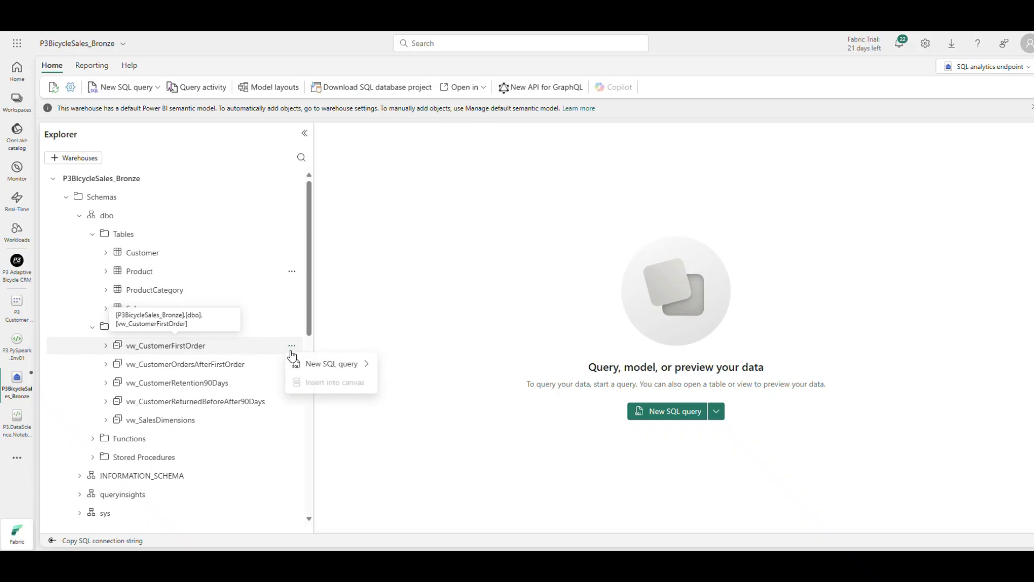
pyautogui.click(259, 356)
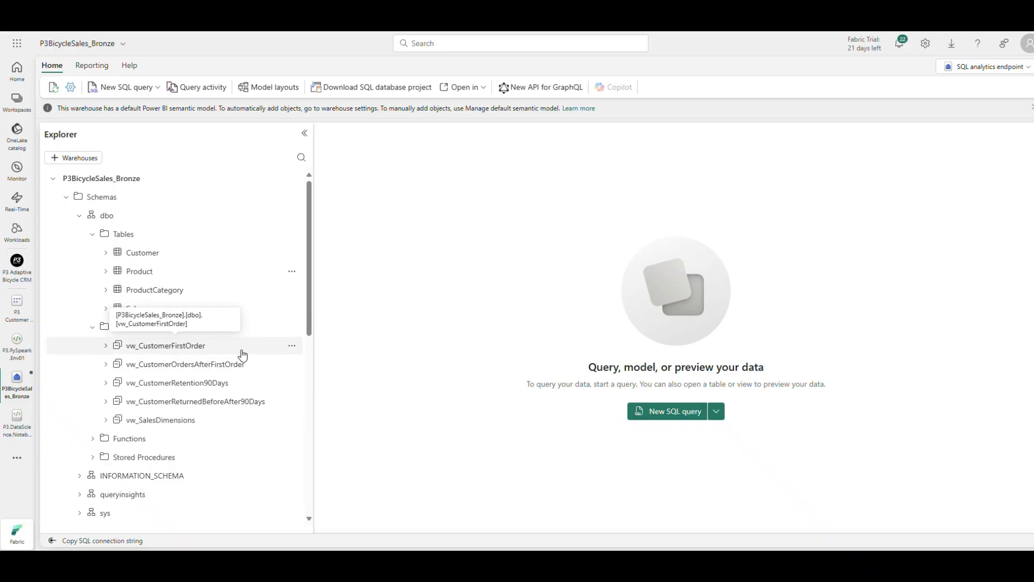
pyautogui.click(207, 350)
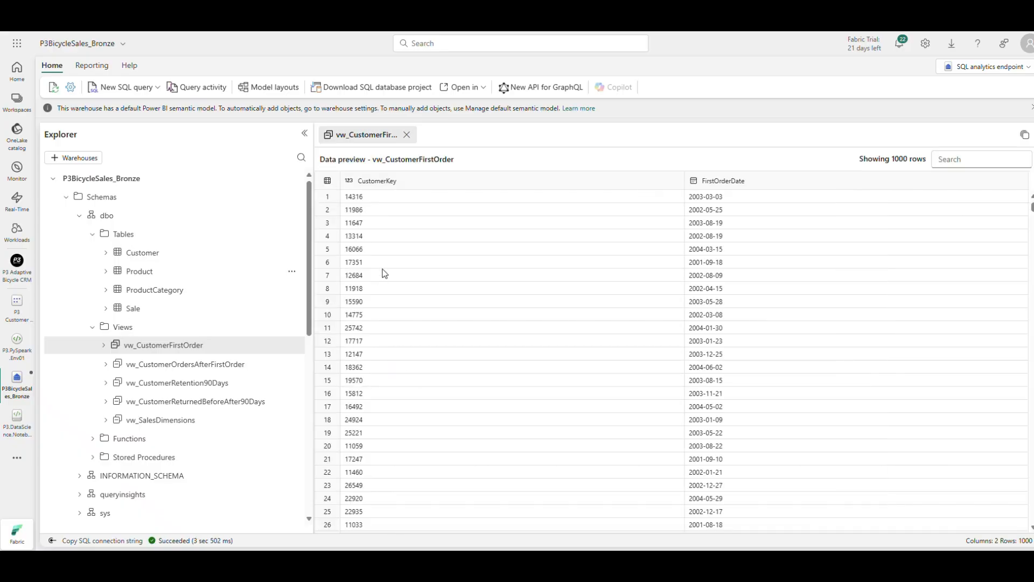
pyautogui.scroll(-1, 357, 409)
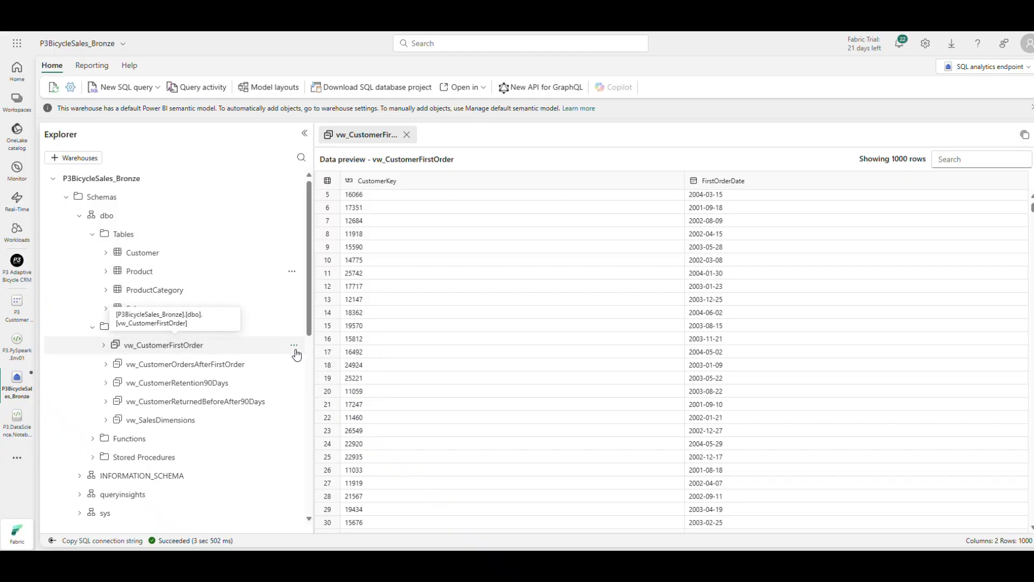
# Generate a CREATE or ALTER query script for the vw_CustomerFirstOrder view
pyautogui.click(295, 349)
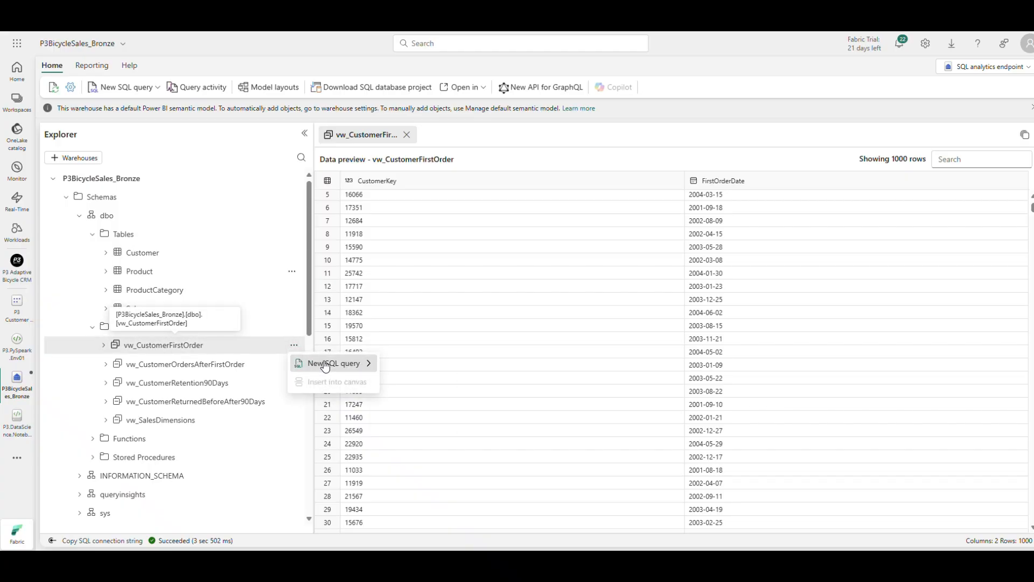
pyautogui.moveTo(323, 365)
pyautogui.click(418, 389)
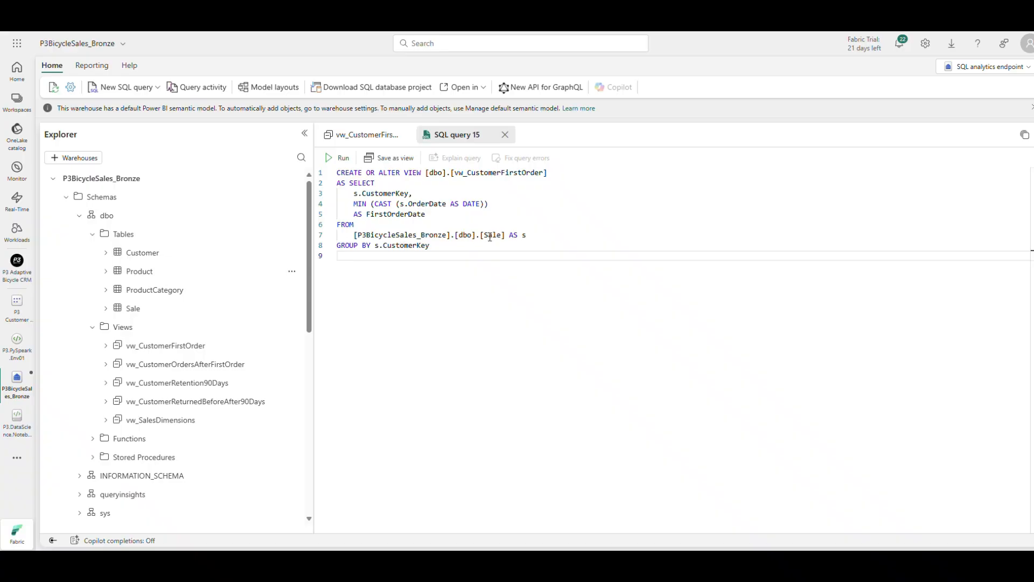
# Preview vw_CustomerOrdersAfterFirstOrder and vw_CustomerRetention90Days, and compare them with the Report For Replication sheet and model diagram in the Excel workbook
pyautogui.click(217, 364)
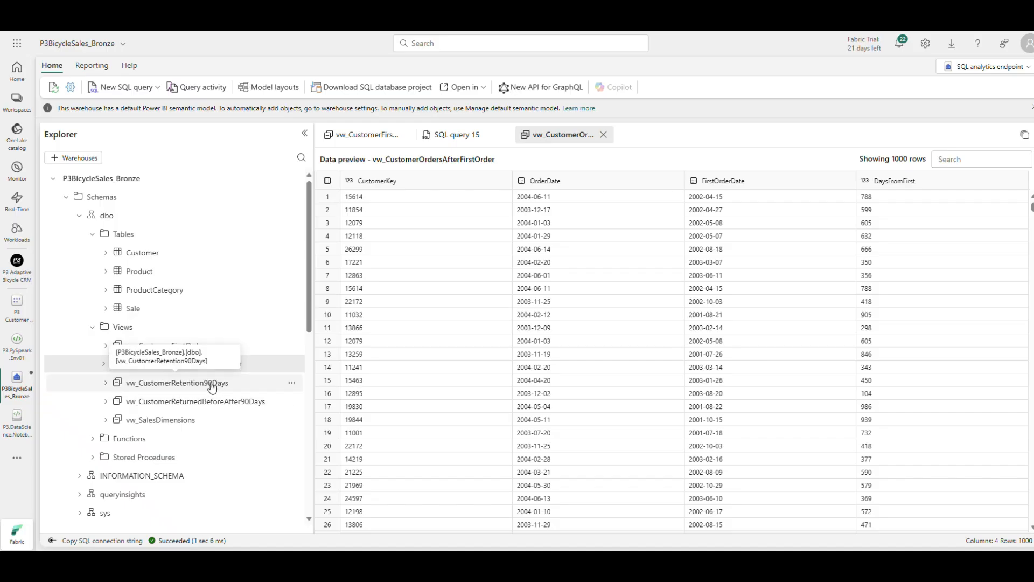
pyautogui.click(218, 386)
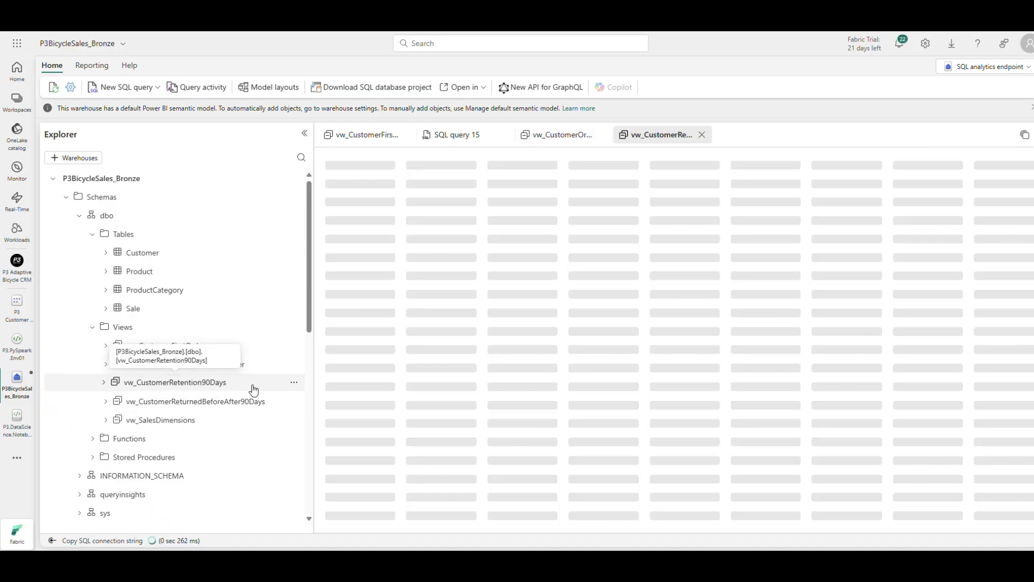
pyautogui.click(292, 383)
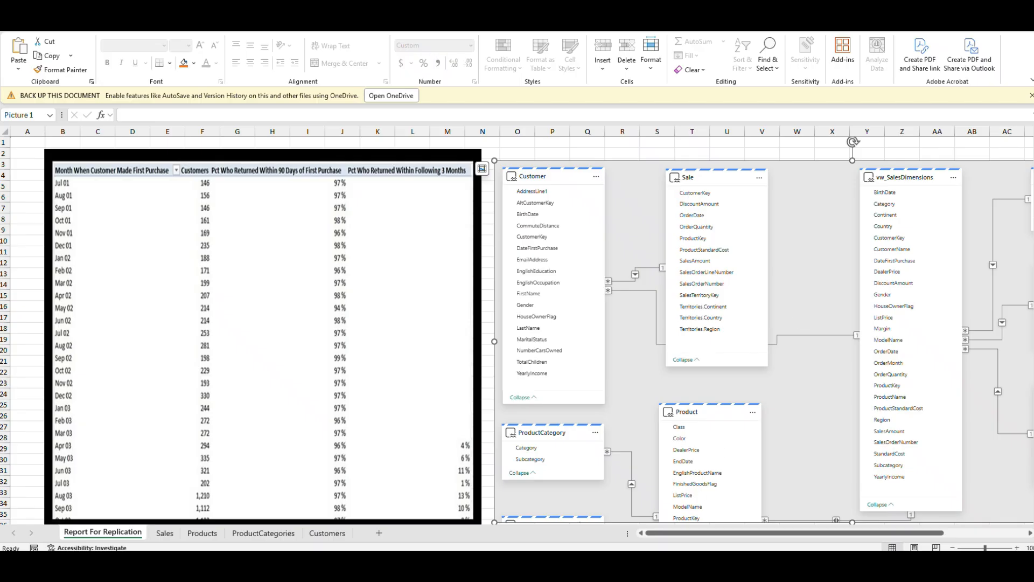
pyautogui.moveTo(727, 533); pyautogui.dragTo(794, 537)
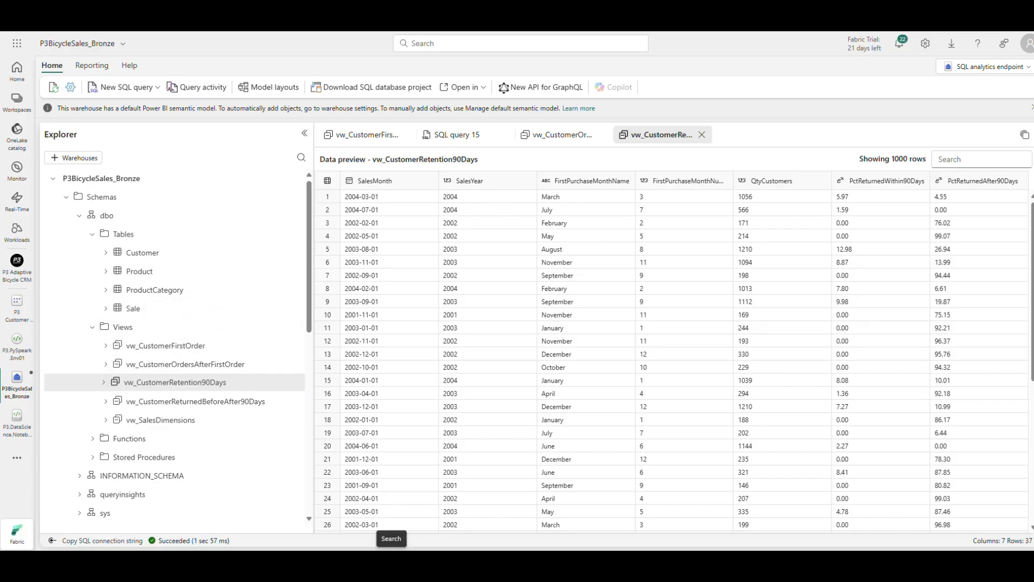
# Search Windows for Power BI Desktop and open its recent file P3 Adaptive - Customer BI
pyautogui.press('super+s')
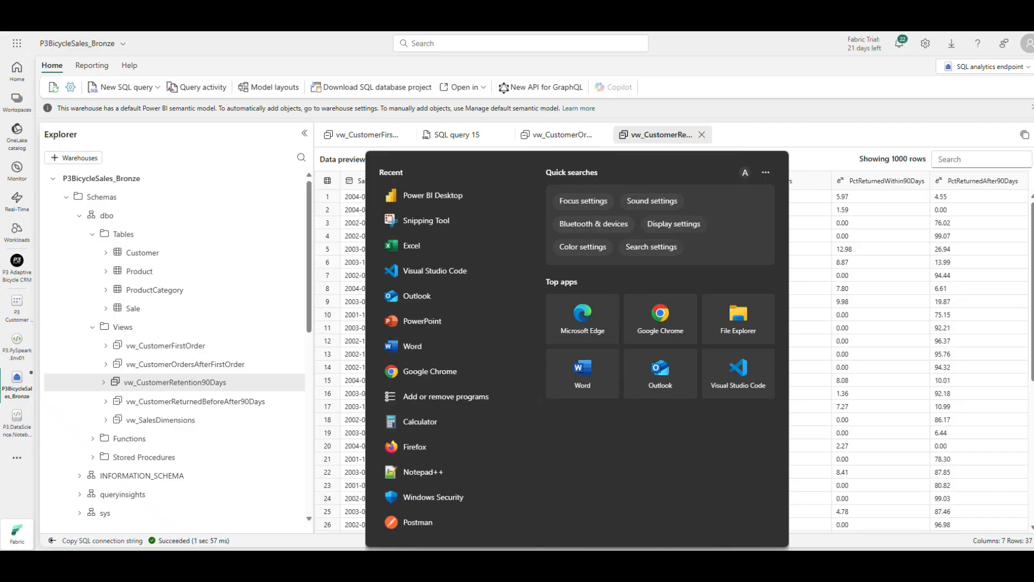
pyautogui.write('power')
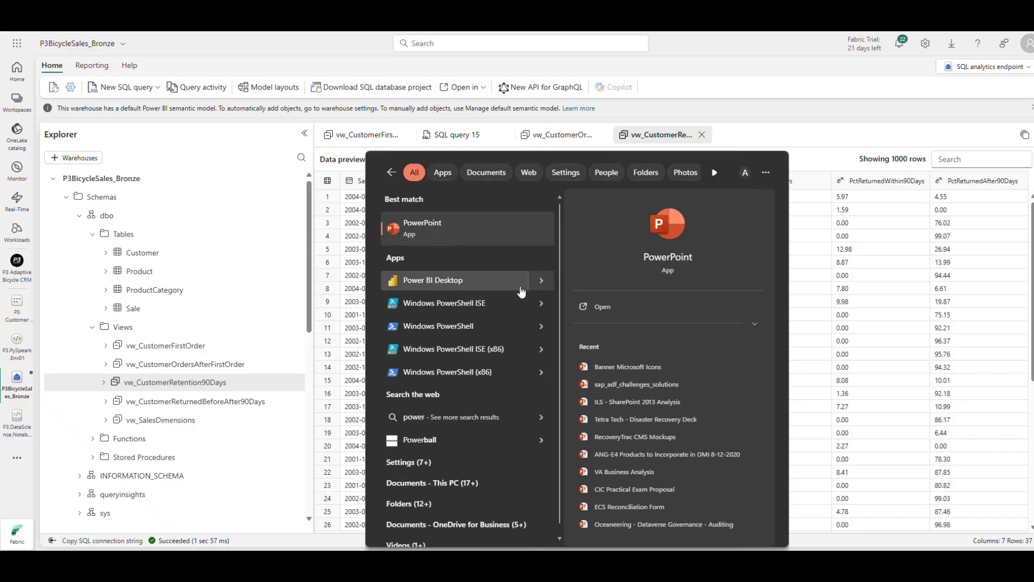
pyautogui.click(541, 273)
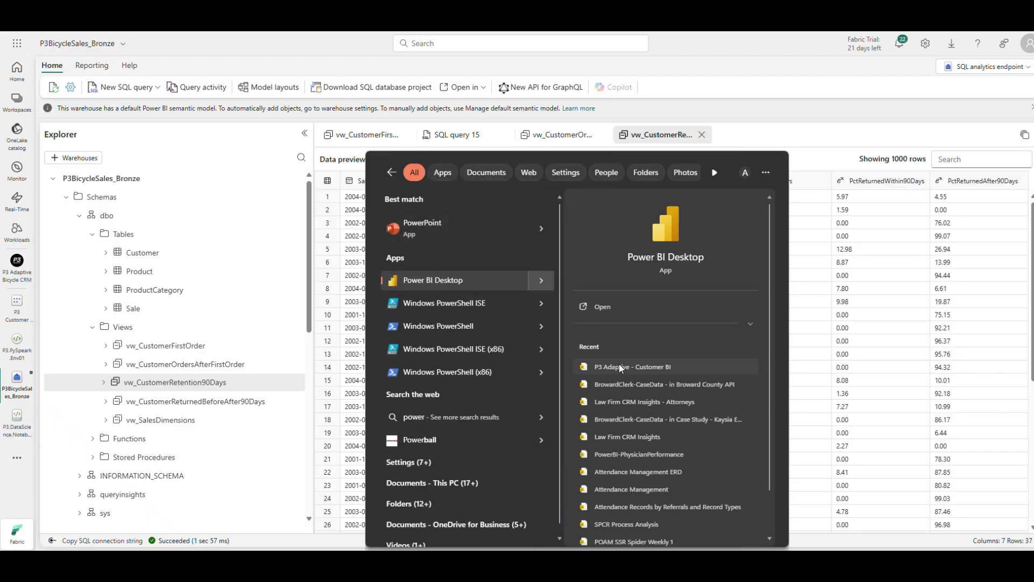
pyautogui.click(619, 364)
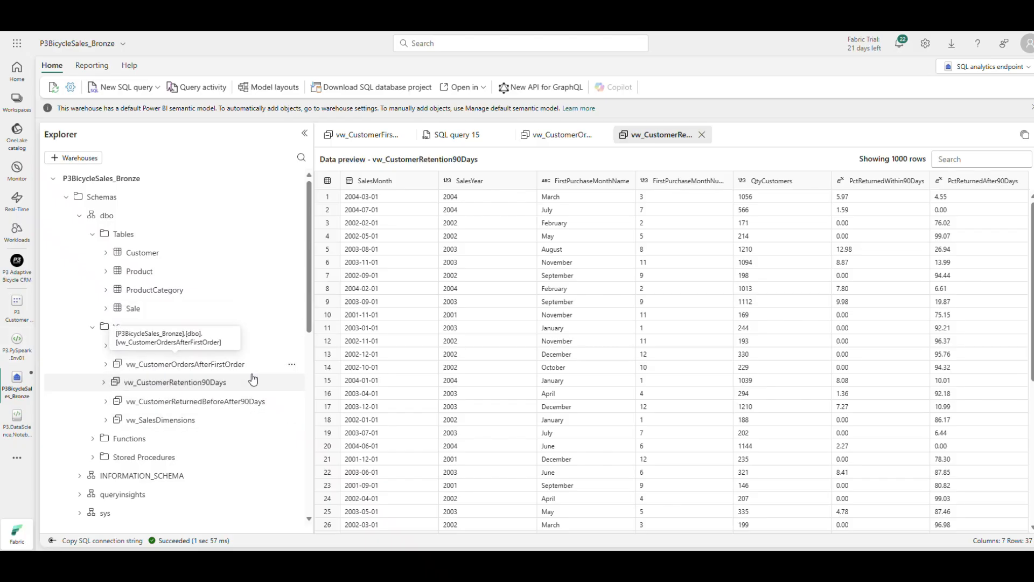
# Generate a CREATE or ALTER query script for the vw_CustomerReturnedBeforeAfter90Days view
pyautogui.click(294, 402)
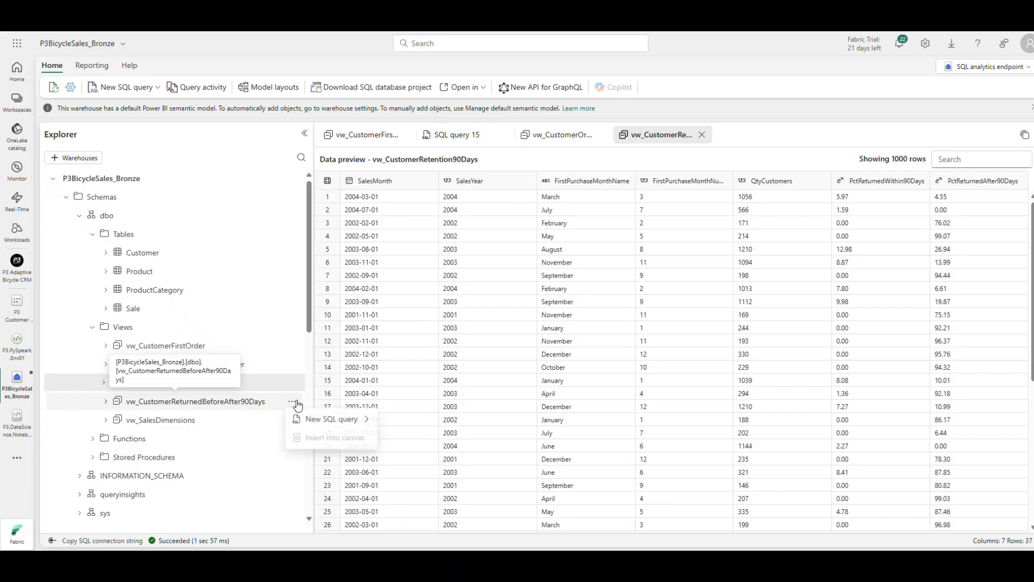
pyautogui.moveTo(335, 419)
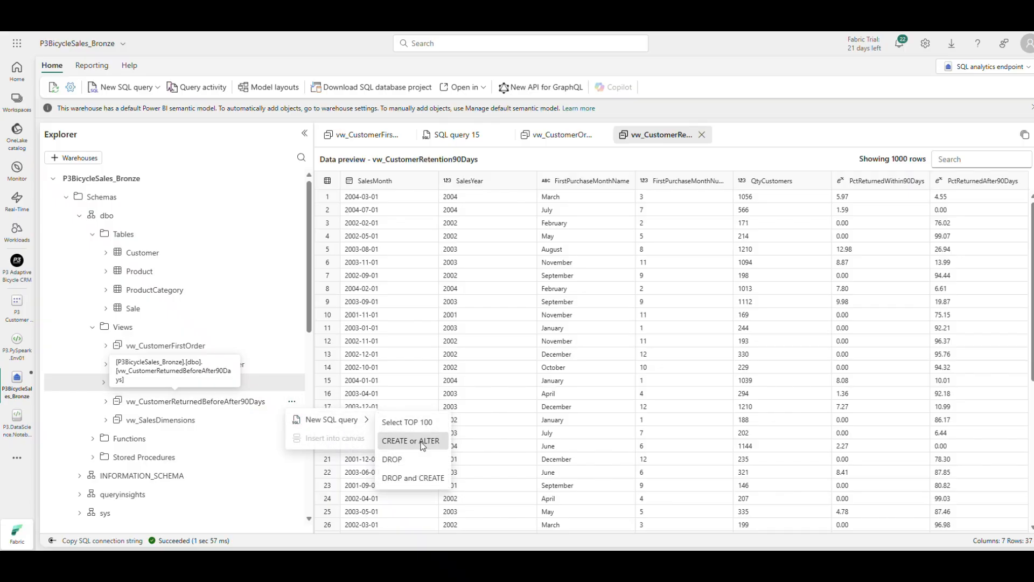
pyautogui.click(420, 447)
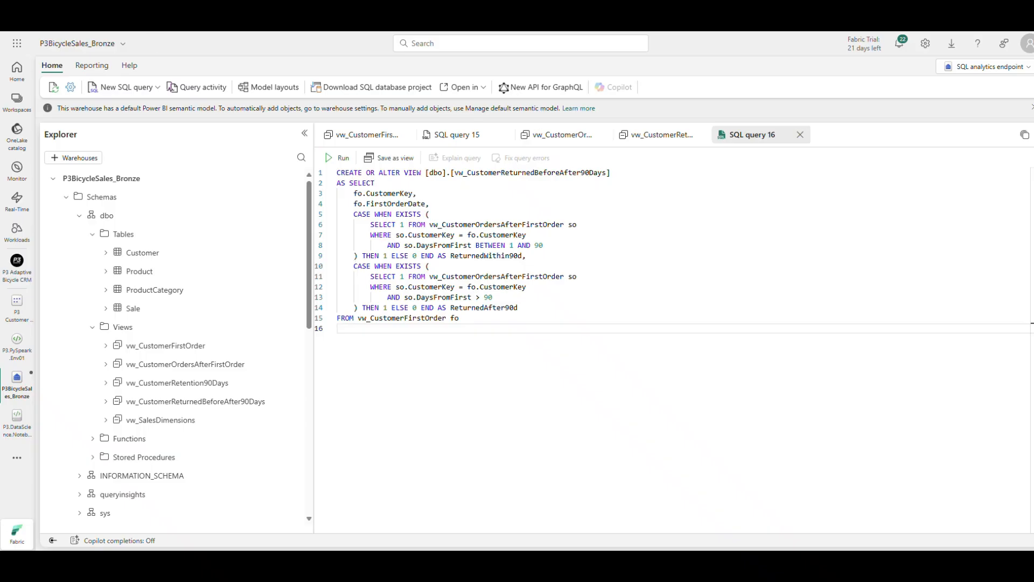
# Switch to Power BI Desktop and examine the retention table on the Customer Retention DAX page, selecting its December 2001 row
pyautogui.hotkey('alt', 'Tab')
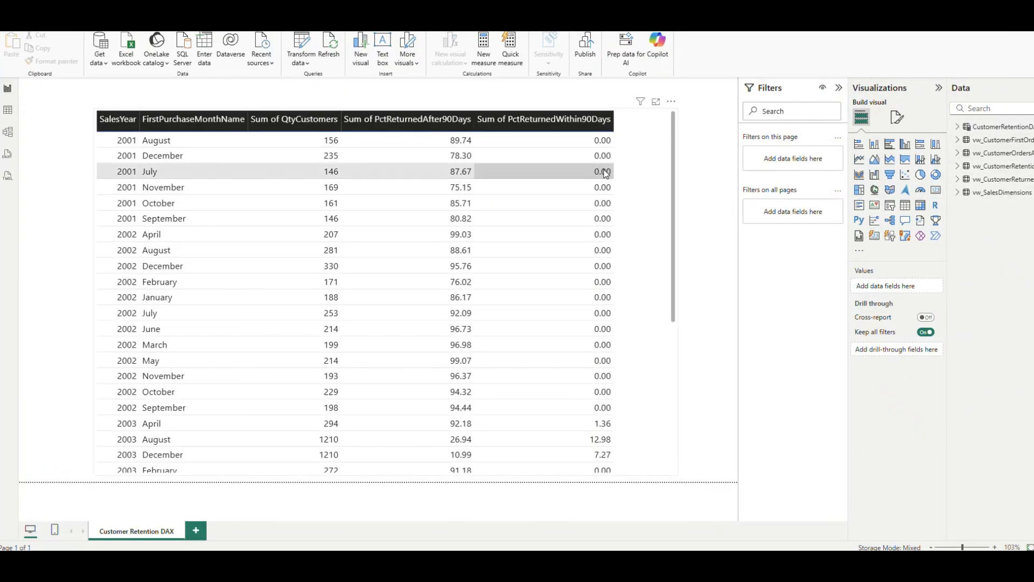
pyautogui.click(671, 148)
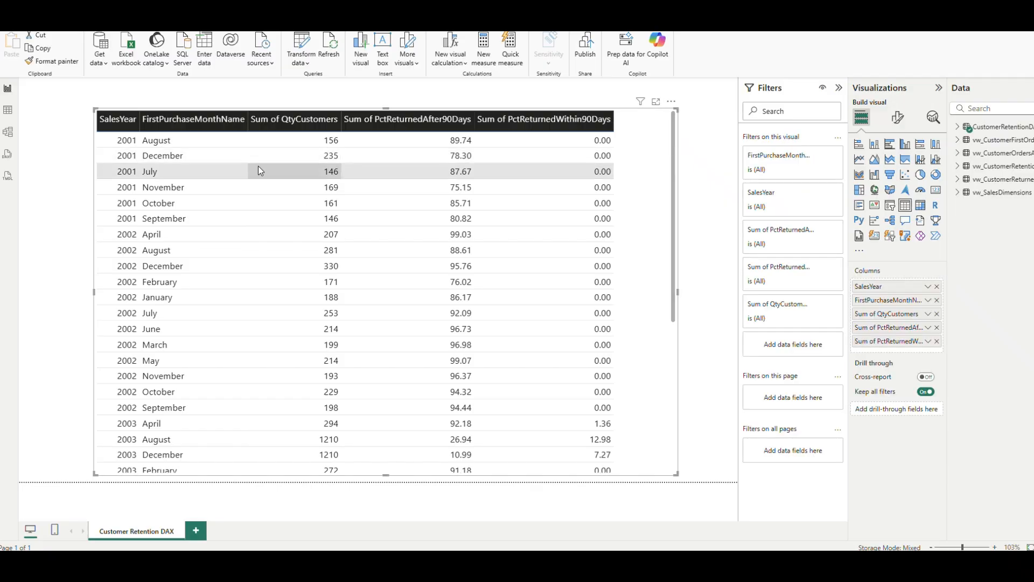
pyautogui.click(123, 156)
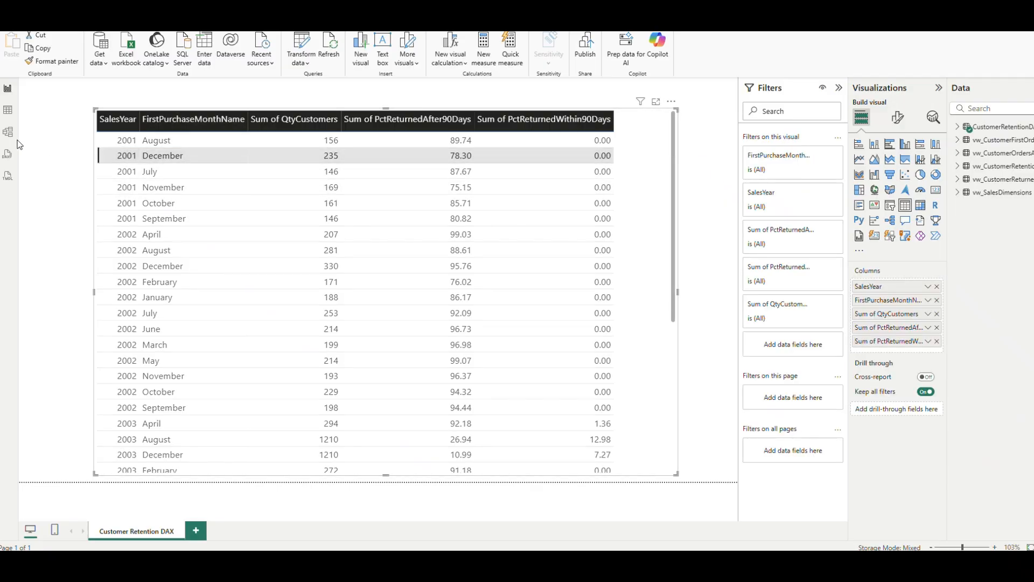
# Show the DAX definition of CustomerRetentionDAXTable in table view and highlight the SELECTCOLUMNS columns and their source view vw_CustomerReturnedBeforeAfter90Days
pyautogui.click(7, 110)
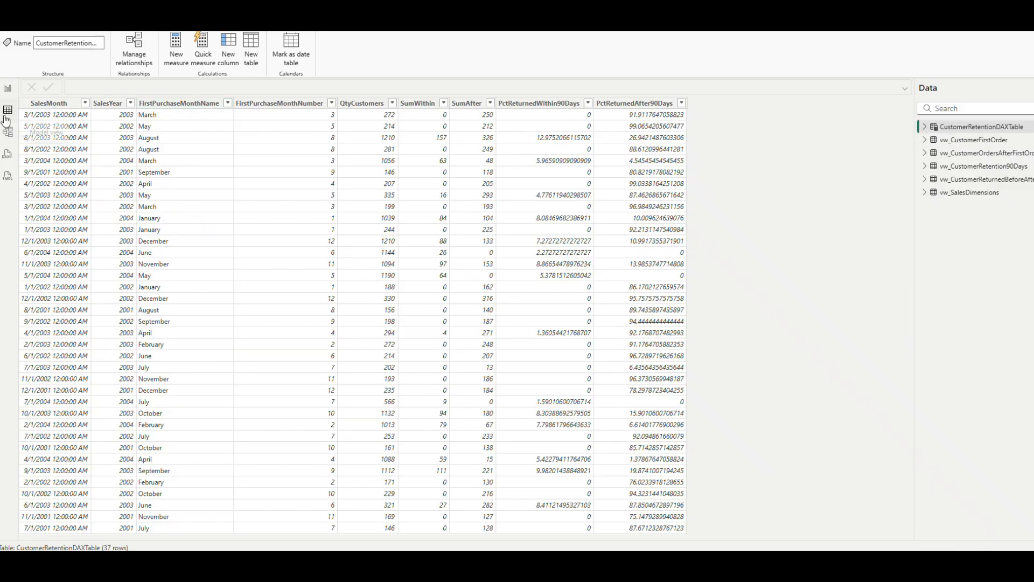
pyautogui.click(951, 128)
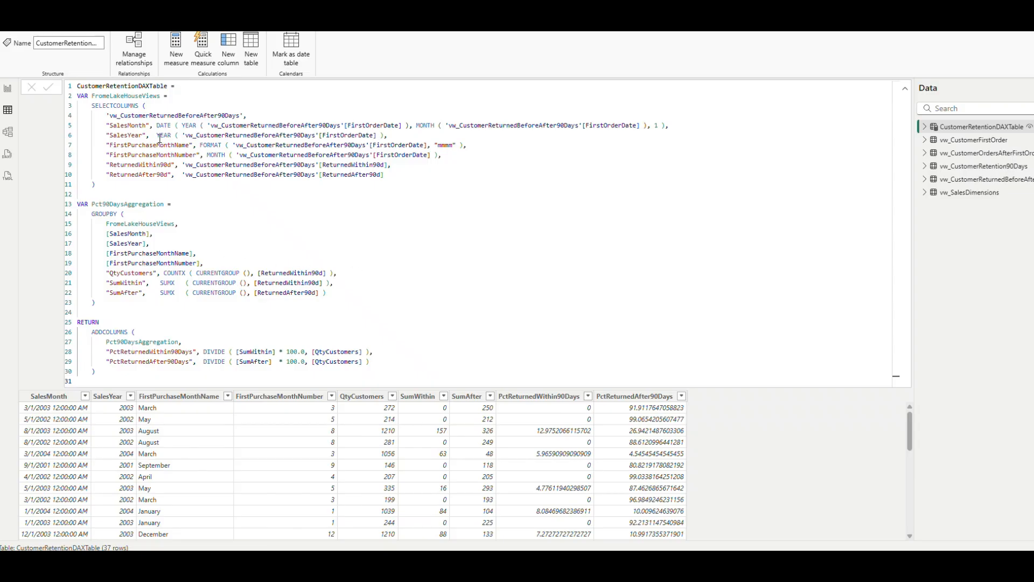
pyautogui.click(107, 125)
pyautogui.moveTo(107, 125); pyautogui.dragTo(392, 175)
pyautogui.click(393, 176)
pyautogui.click(240, 116)
pyautogui.moveTo(240, 116); pyautogui.dragTo(106, 117)
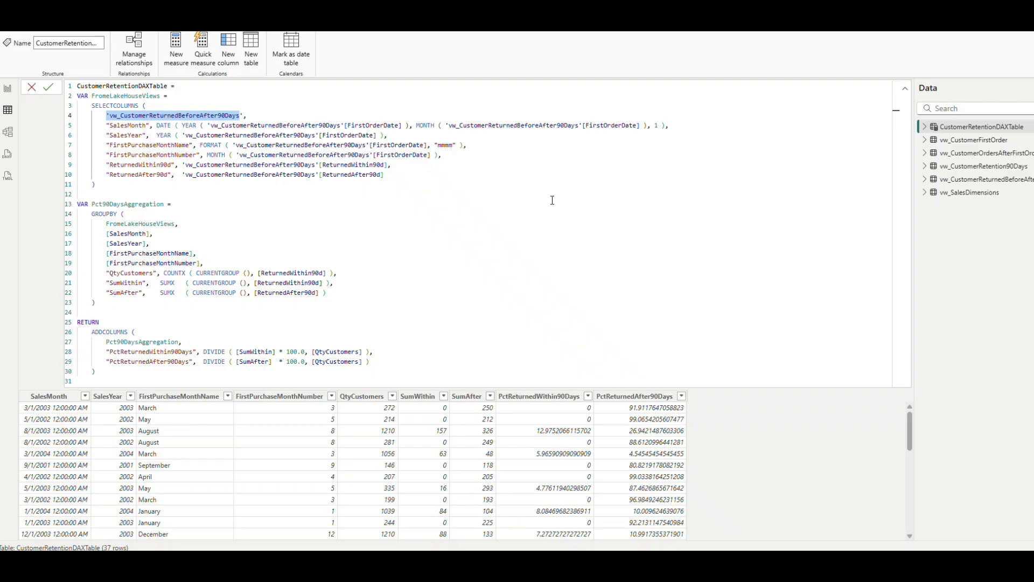
# Return to the Customer Retention DAX report page and examine the monthly percentages of customers returning within and after 90 days through 2004
pyautogui.click(929, 311)
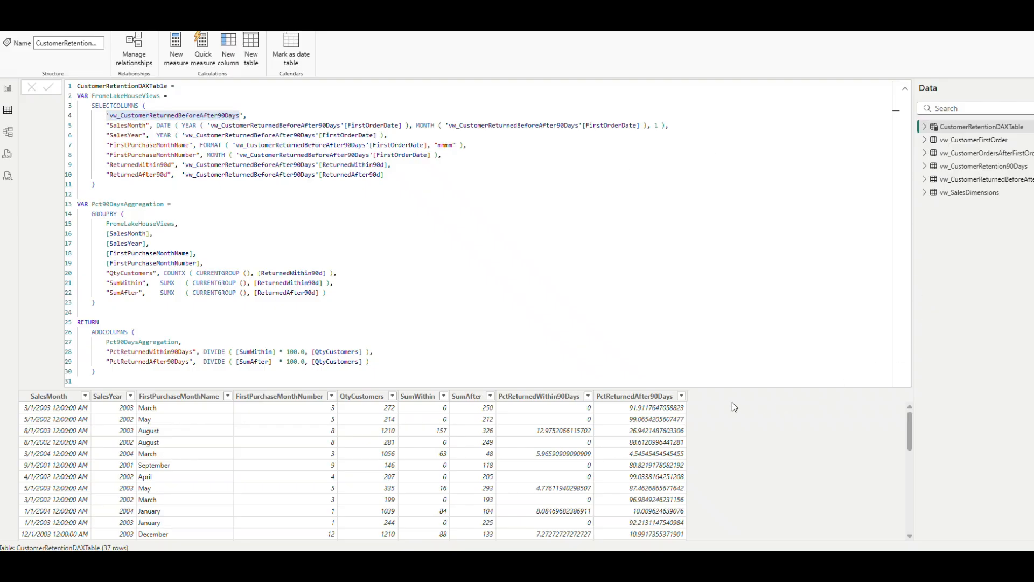
pyautogui.click(729, 387)
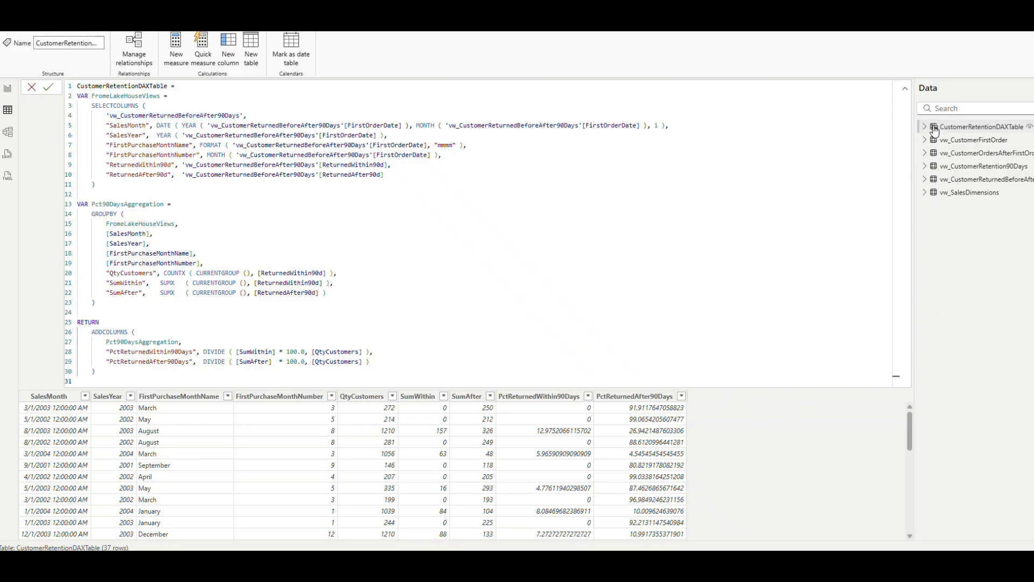
pyautogui.click(7, 89)
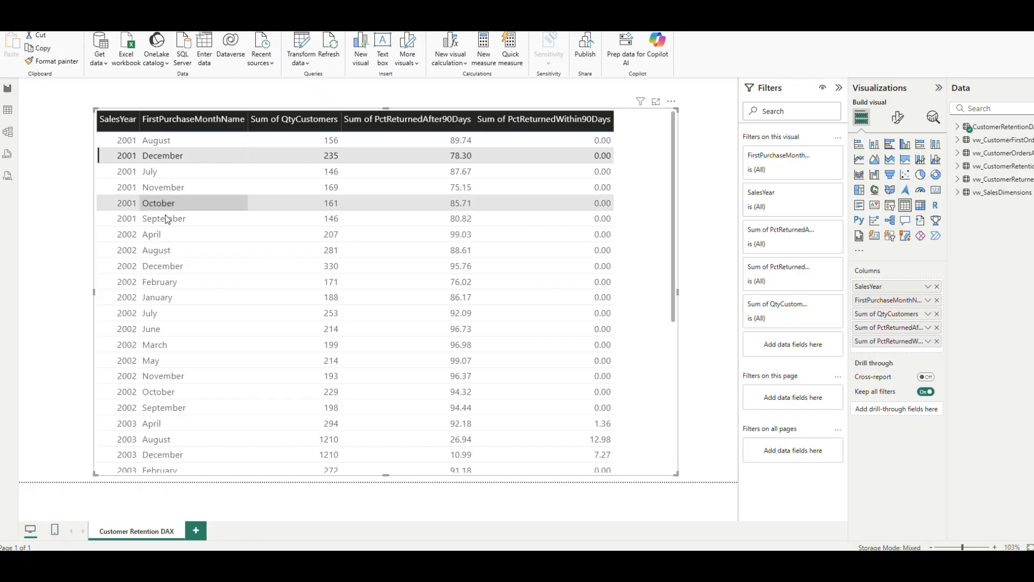
pyautogui.scroll(-5, 318, 247)
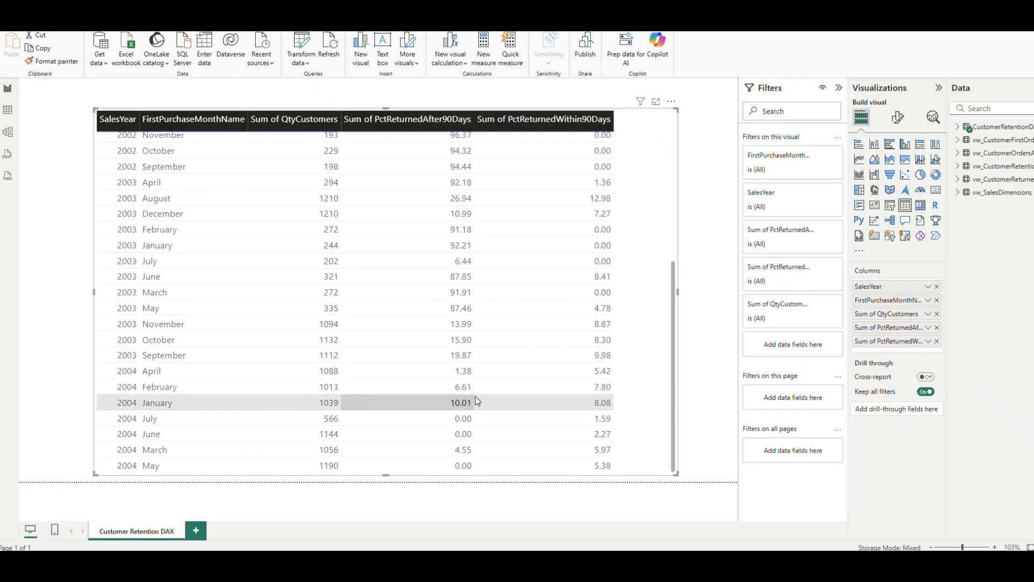
pyautogui.scroll(3, 560, 318)
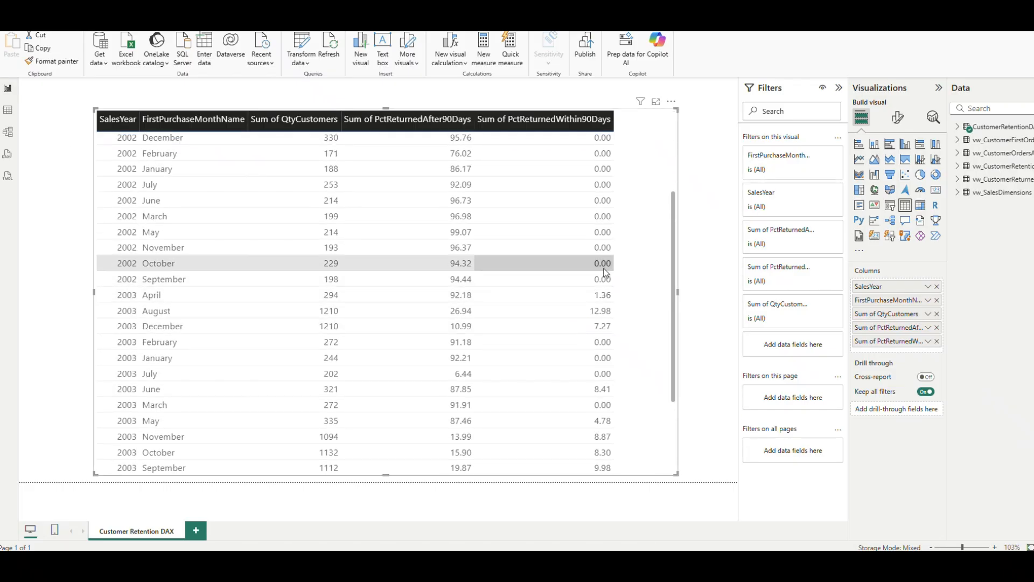
pyautogui.scroll(1, 606, 274)
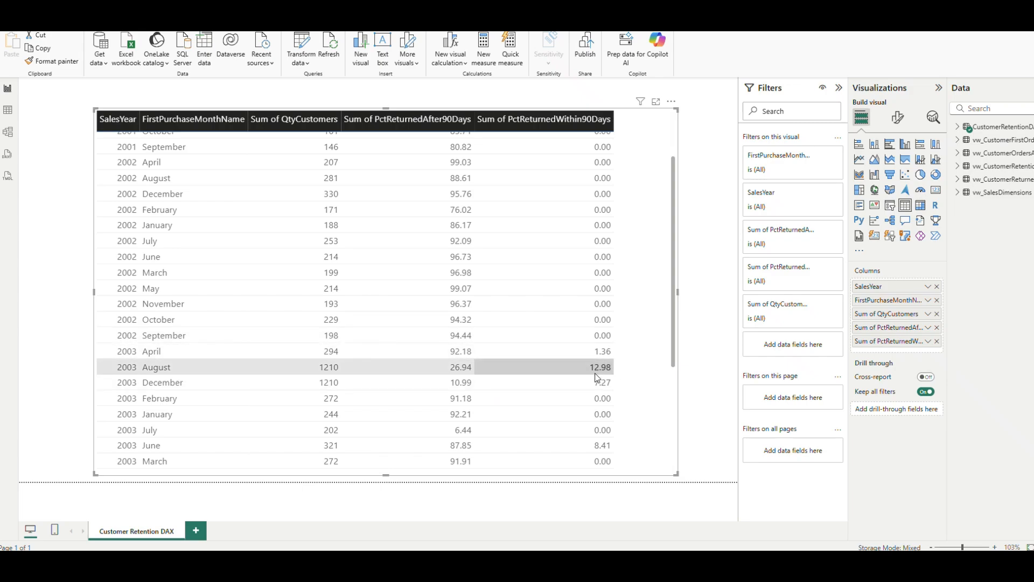
pyautogui.scroll(-2, 595, 373)
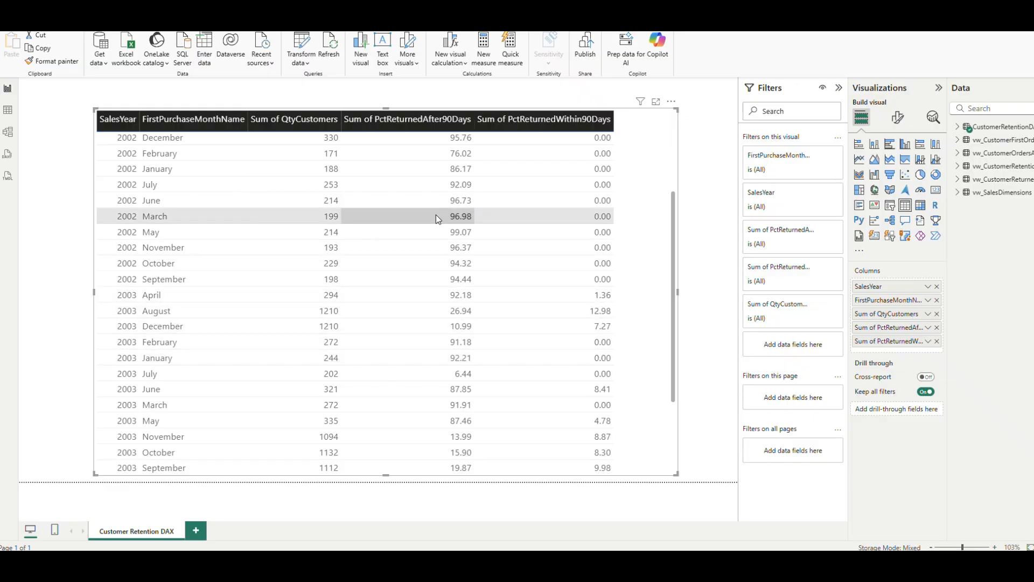
pyautogui.scroll(-4, 434, 251)
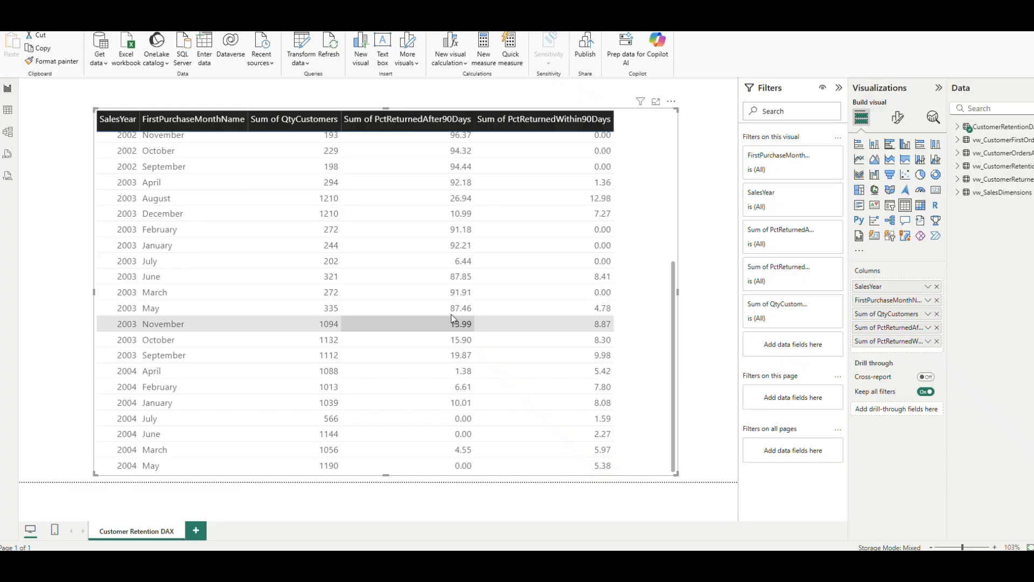